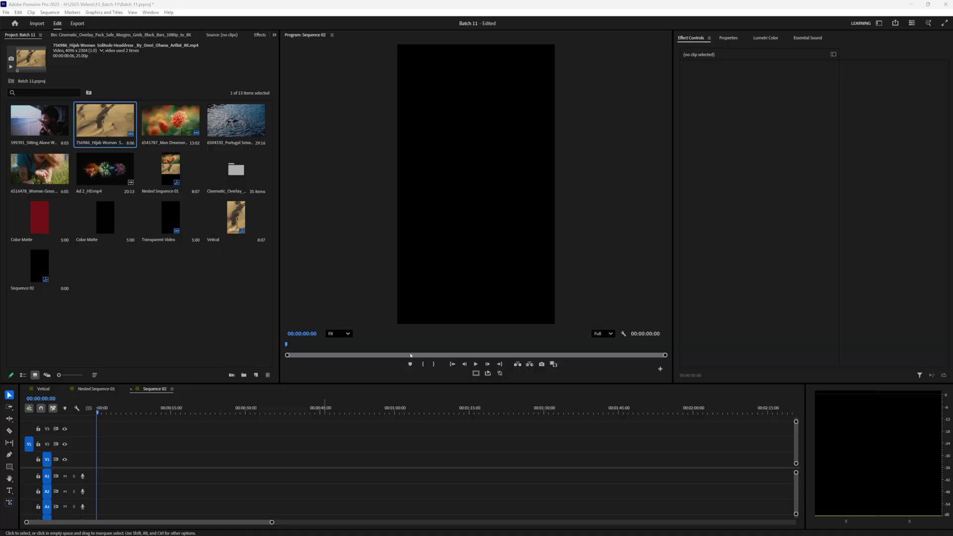
Step: Create a 1080 × 1920, 30 fps transparent video and place it at the start of V1 in Sequence 02, extended to about 28:28
left_click(164, 275)
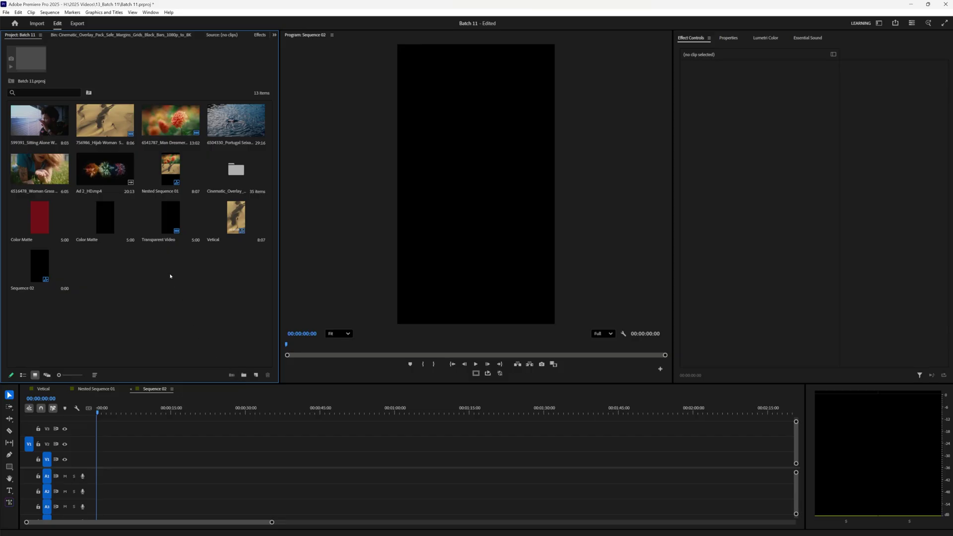
left_click(256, 375)
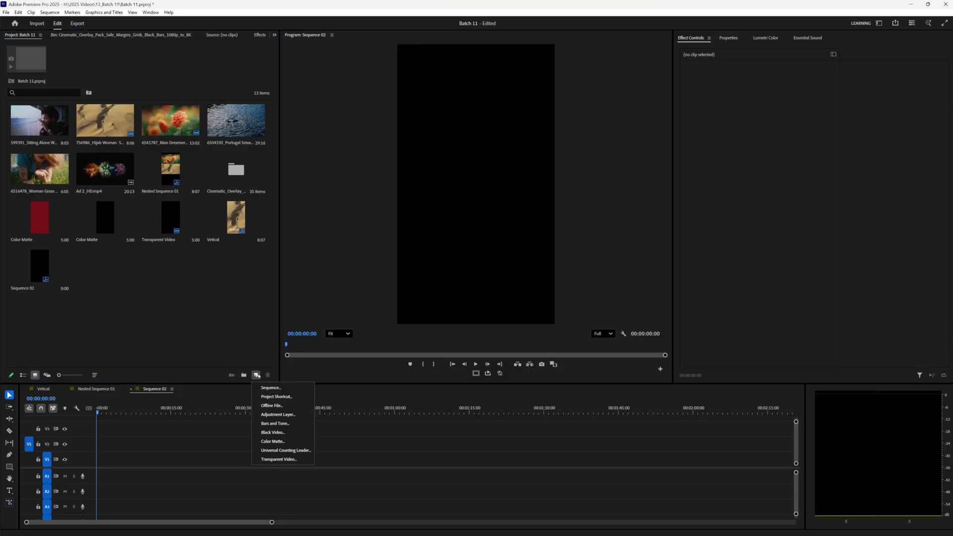
left_click(280, 459)
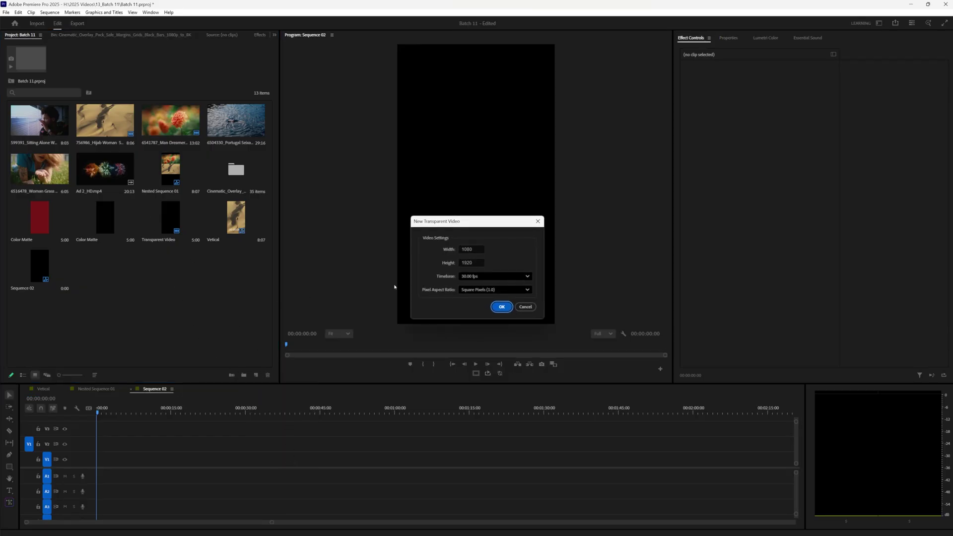
left_click(501, 307)
left_click_drag(131, 434, 244, 456)
Step: Apply Metadata & Timecode Burn-in to the transparent video and set its Line 1 metadata to Sequence Timecode
left_click(258, 35)
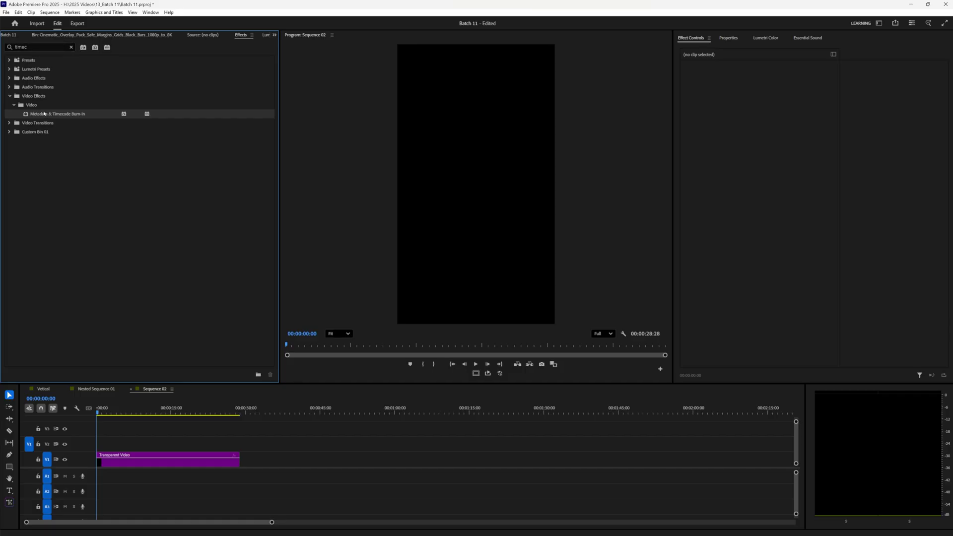
left_click_drag(198, 413, 192, 461)
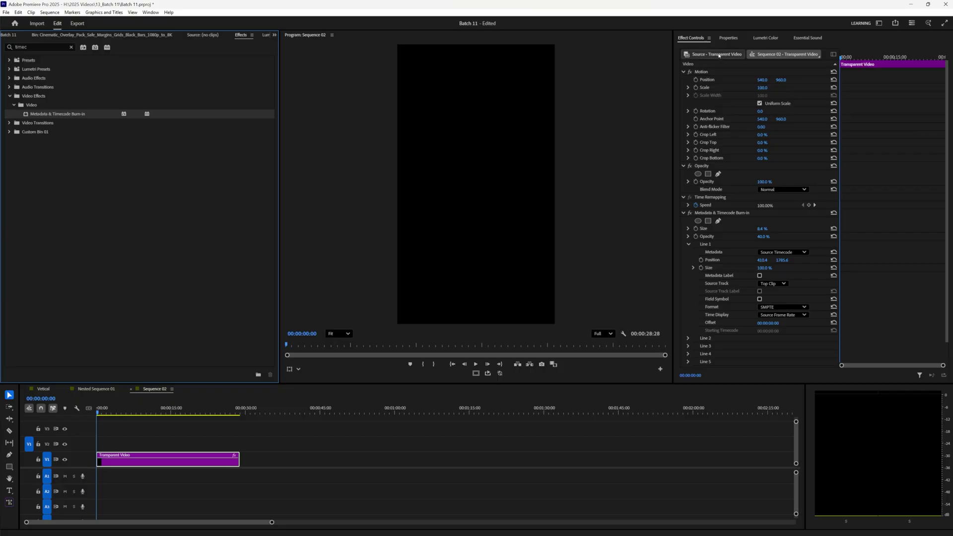
left_click(774, 254)
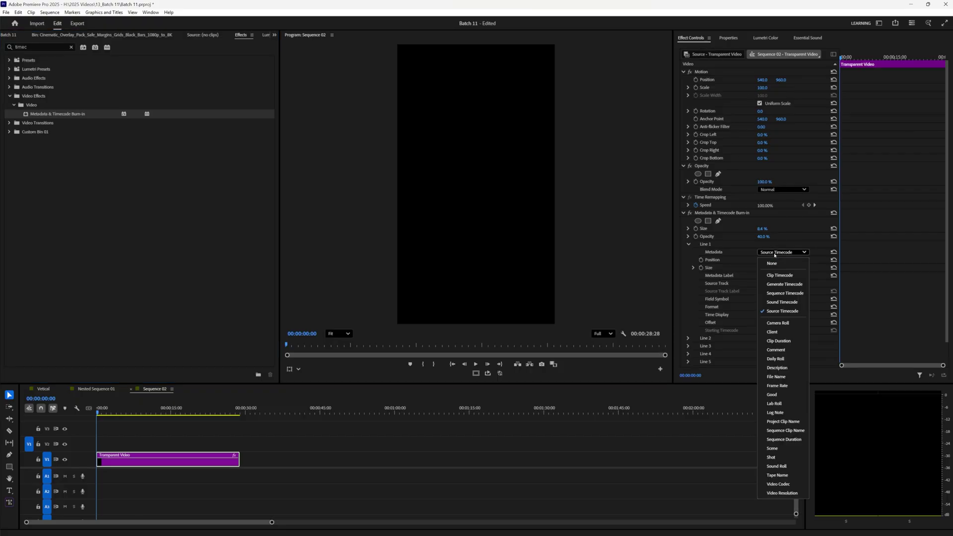
left_click(789, 294)
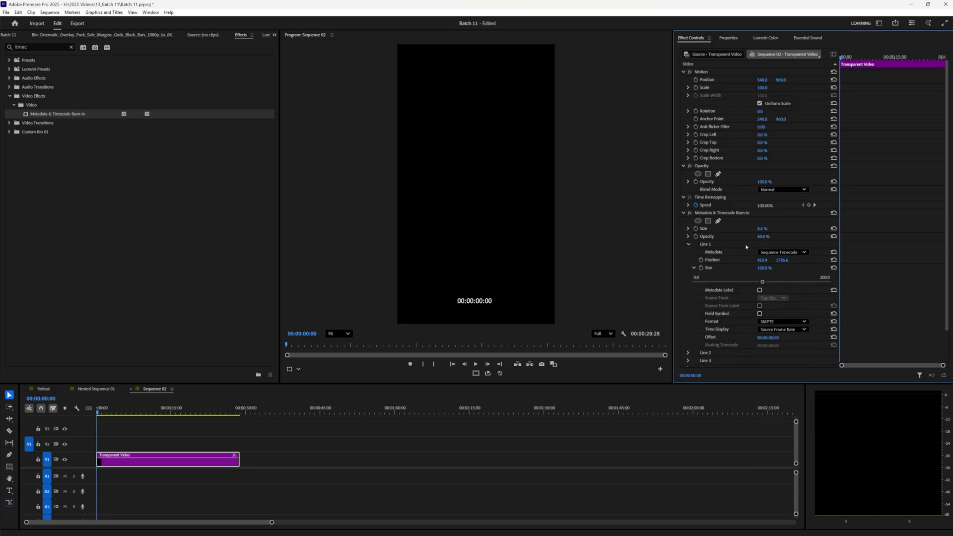
Step: Enlarge the burned-in timecode to a size of 22.4 % and preview it across the clip
left_click(692, 268)
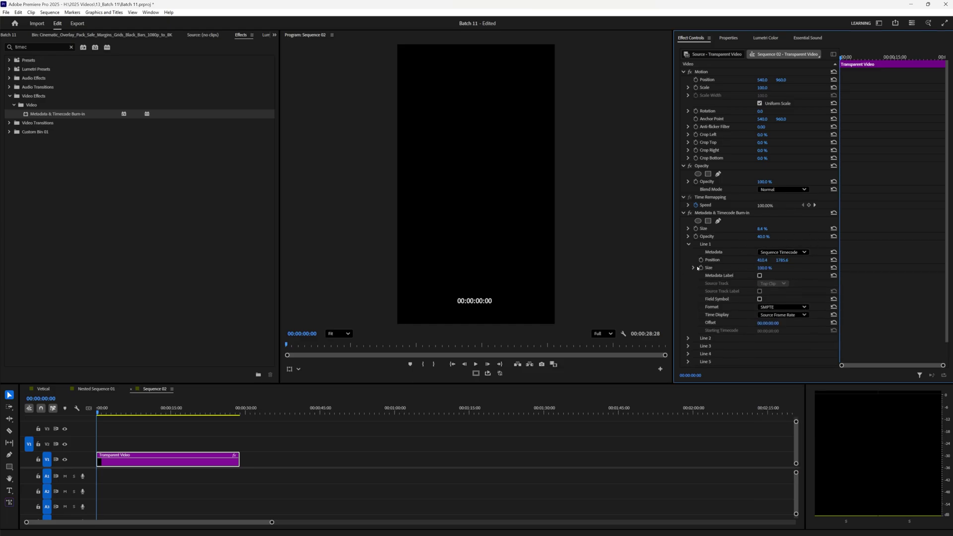
left_click_drag(760, 229, 684, 260)
key("space")
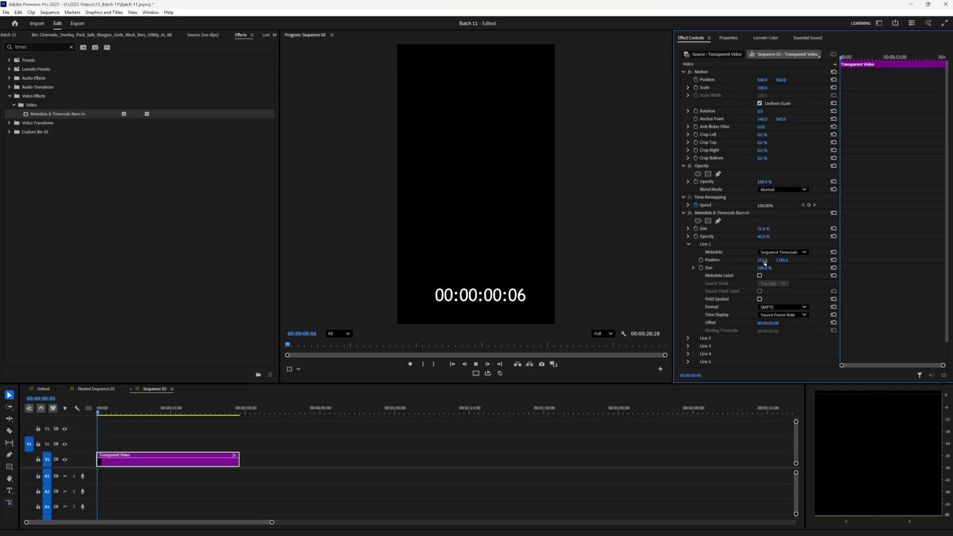
left_click_drag(99, 412, 188, 439)
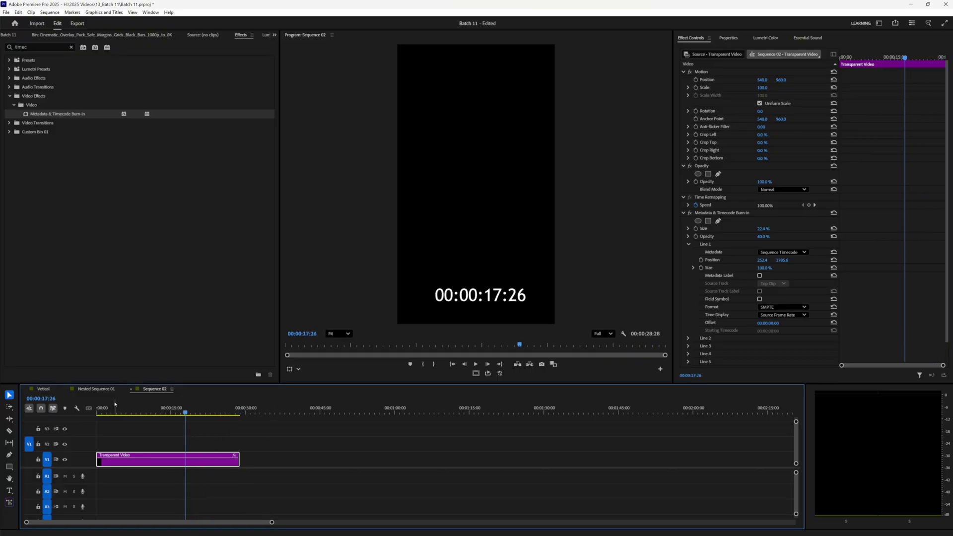
Step: Extend the transparent video clip to end at 00:00:30:00 and preview the timecode near its end
left_click(41, 398)
type("3")
type("0:00")
key("Return")
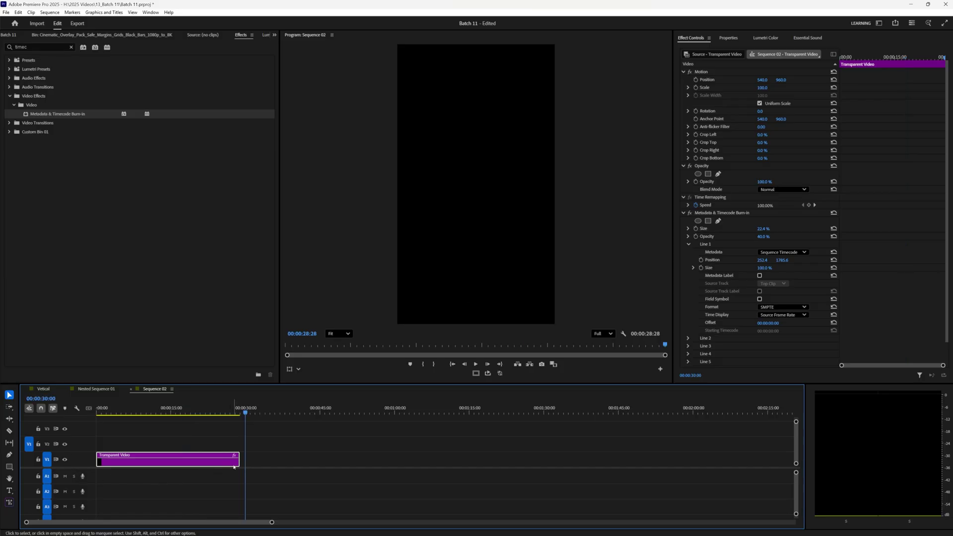
left_click_drag(244, 465, 245, 464)
key("space")
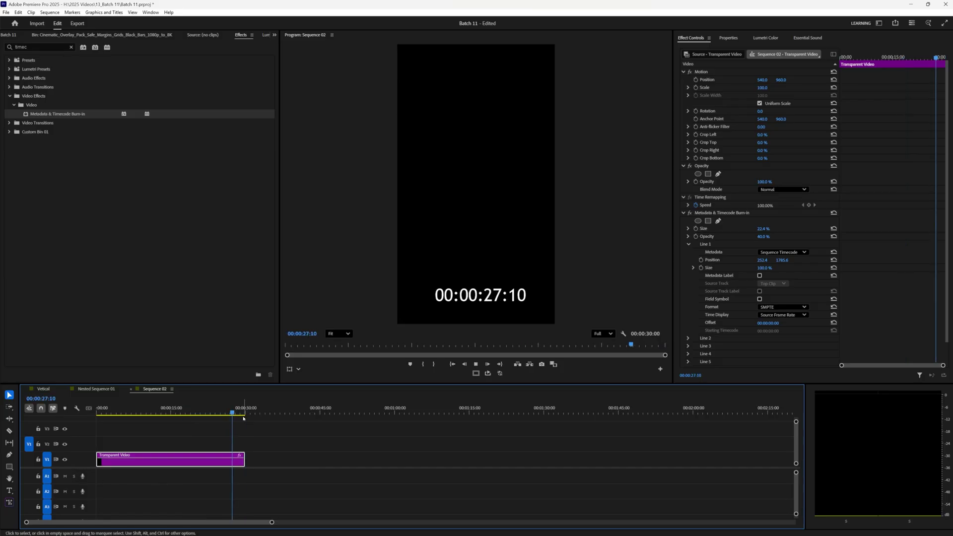
key("space")
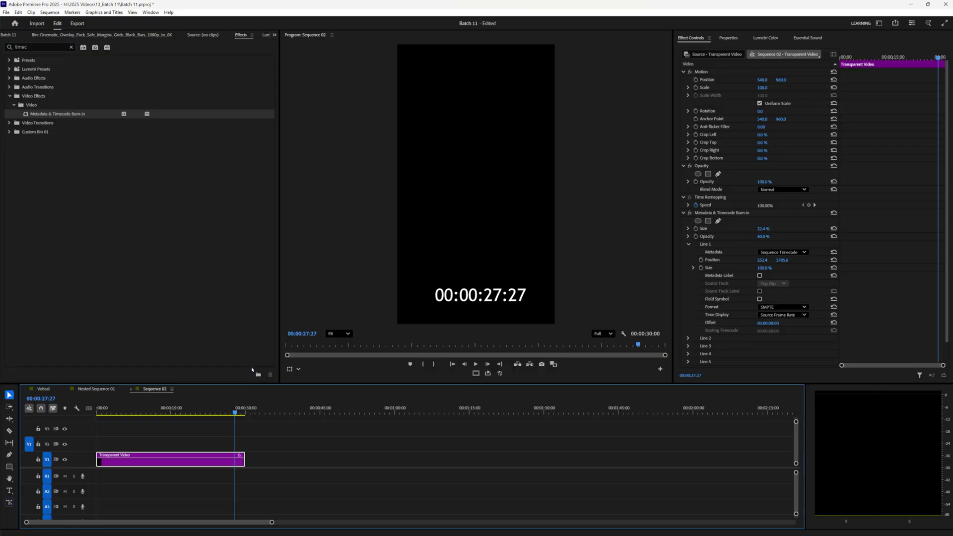
Step: Delete the old transparent video timecode overlay from V2 in the Vetical sequence and preview the bare footage
left_click(44, 390)
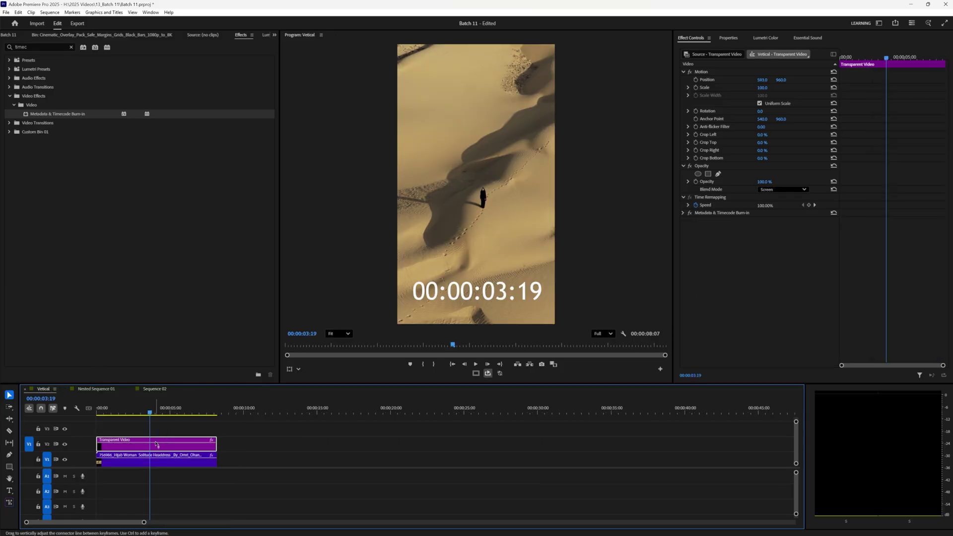
key("Delete")
left_click(97, 413)
key("space")
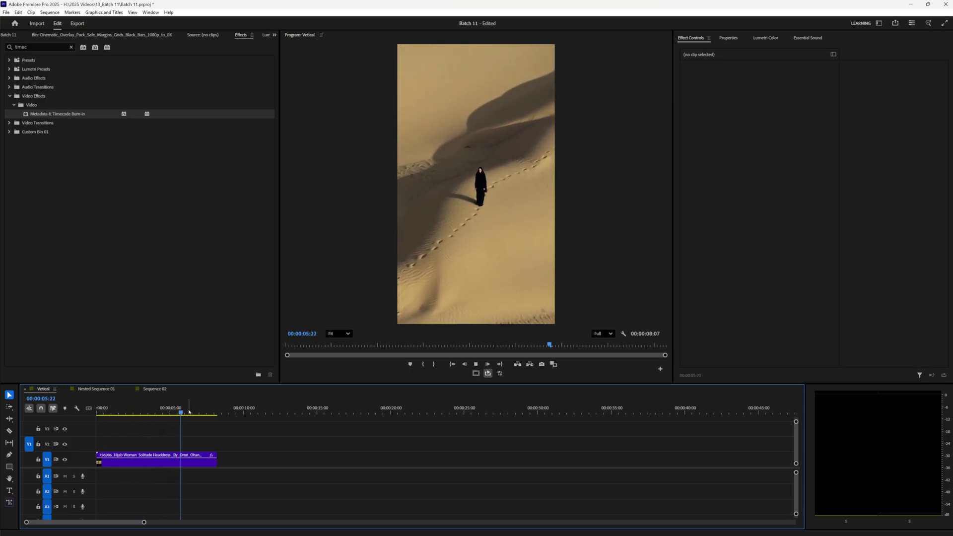
Step: Place Sequence 02 on V2 above the desert footage at the start of the Vetical sequence and preview it
left_click(275, 35)
left_click(292, 41)
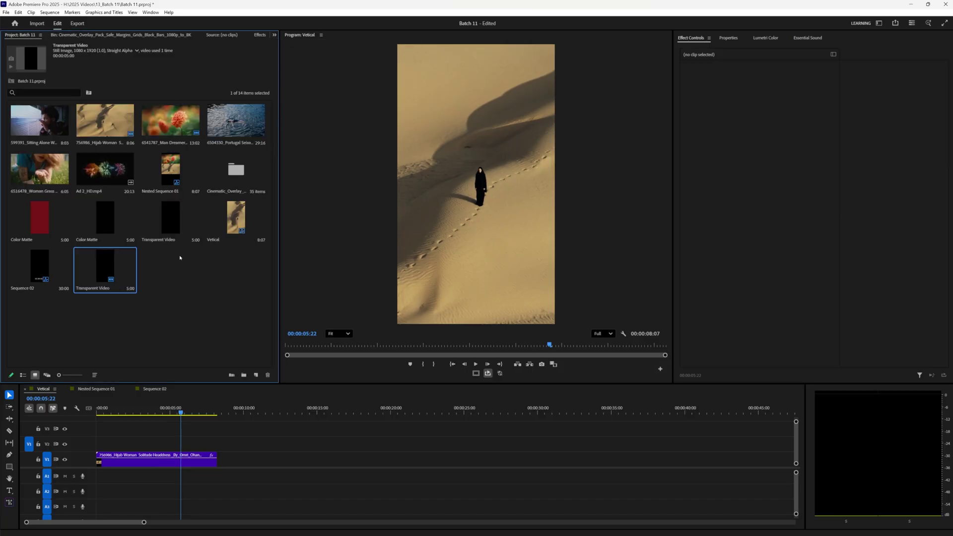
left_click(21, 271)
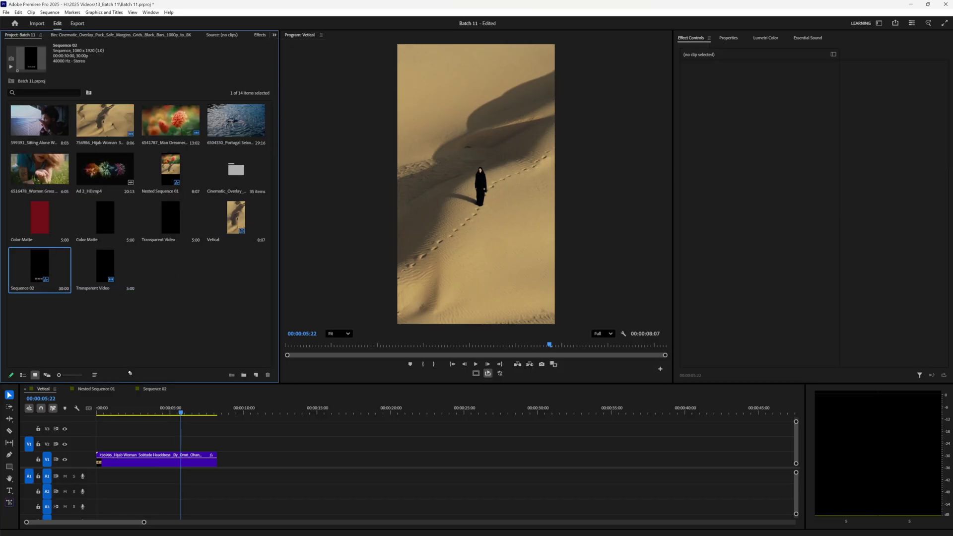
left_click_drag(22, 271, 101, 441)
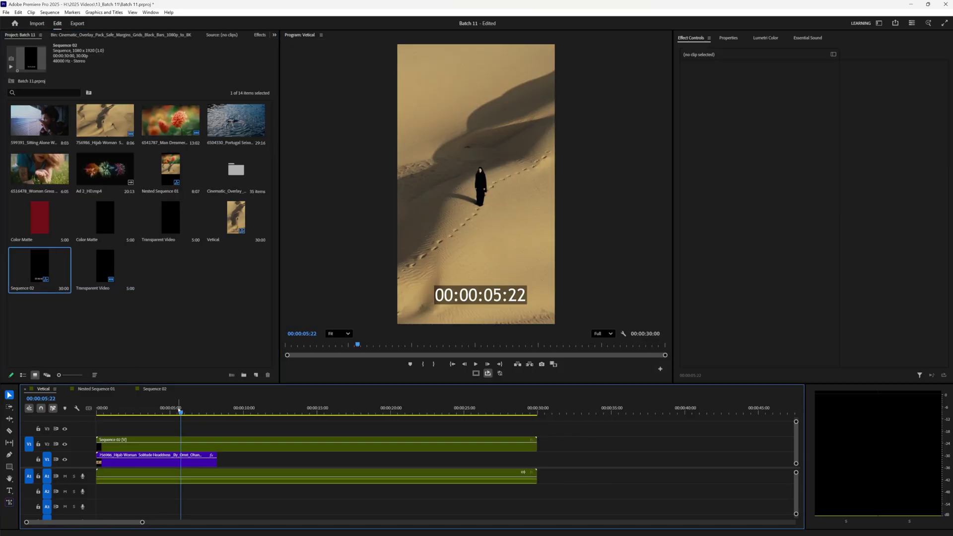
left_click(108, 412)
key("space")
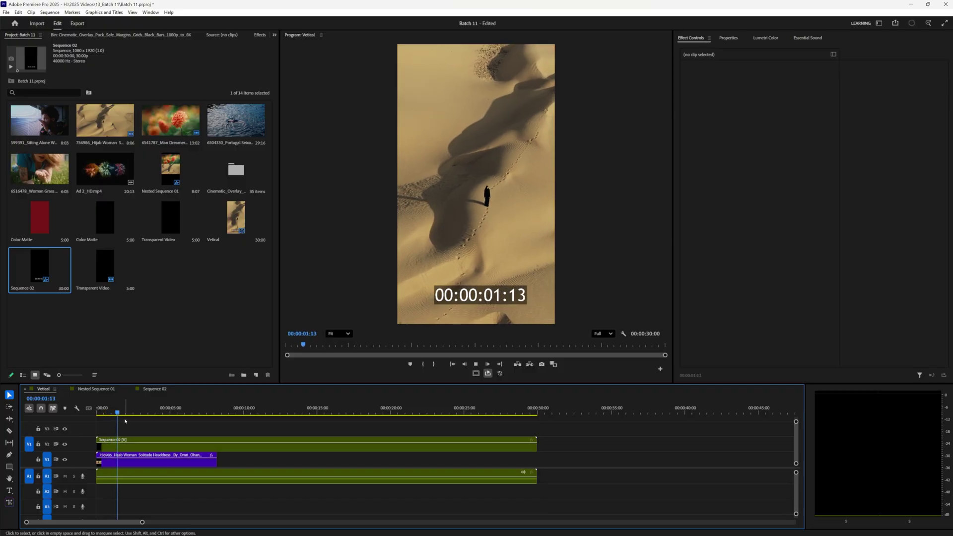
Step: Reverse the speed of the nested Sequence 02 clip to make the timecode count down, and preview from the start
right_click(167, 442)
left_click(196, 323)
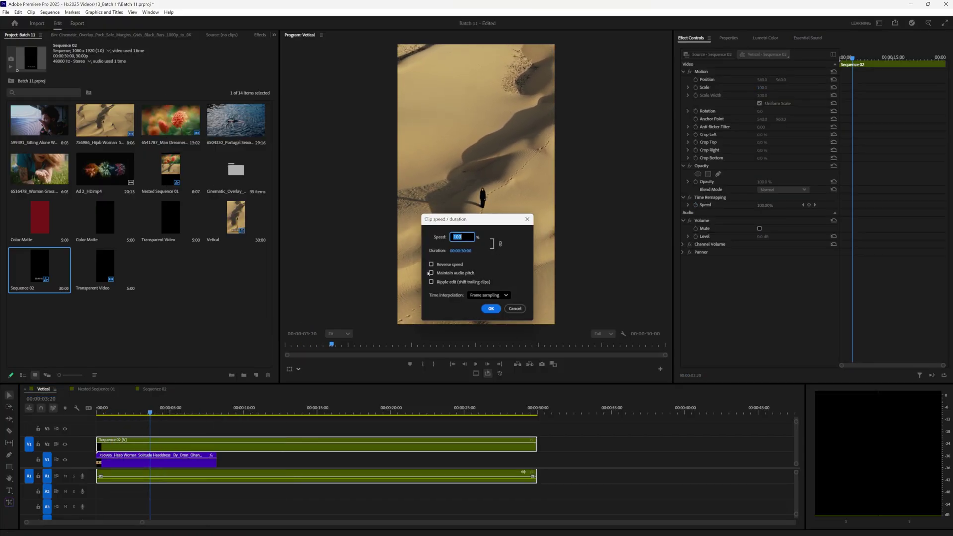
left_click(432, 264)
left_click(490, 308)
left_click(98, 412)
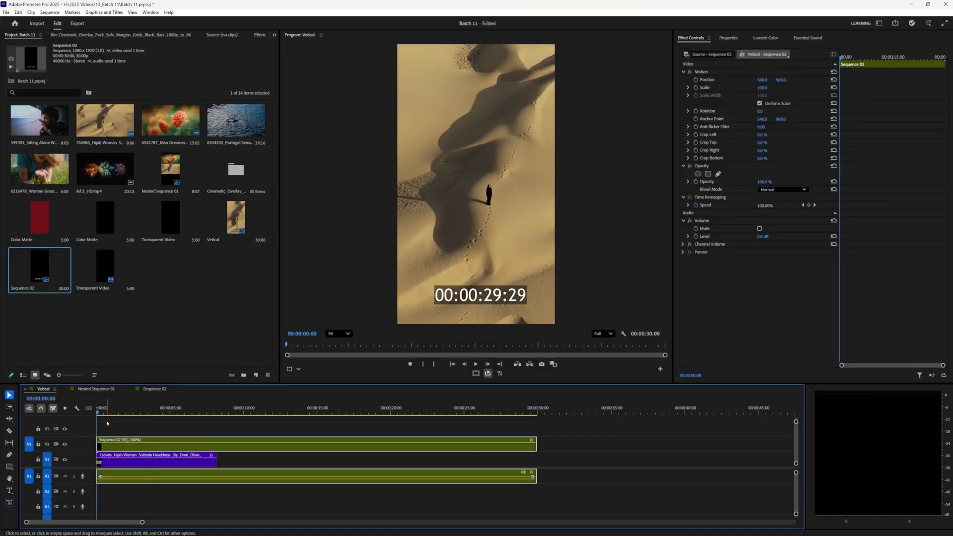
key("space")
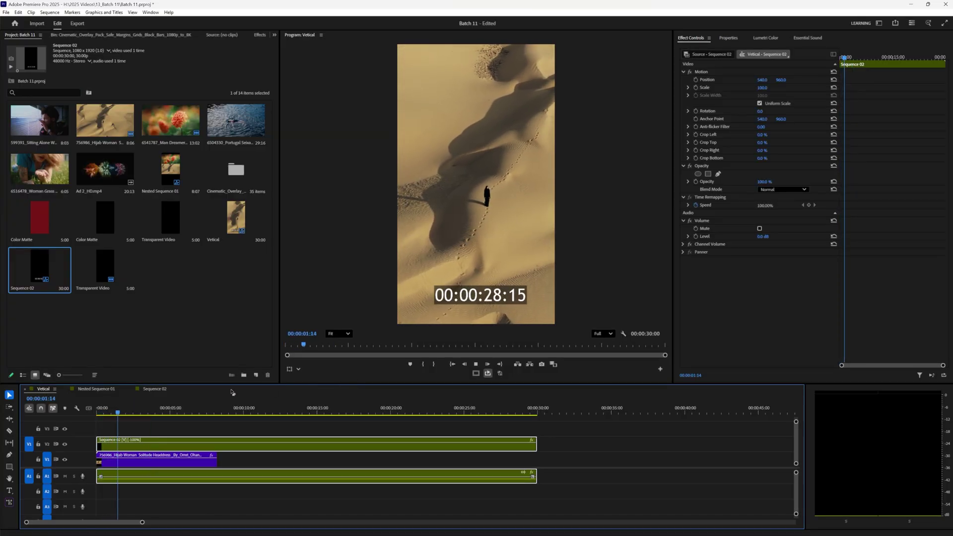
left_click(97, 411)
key("space")
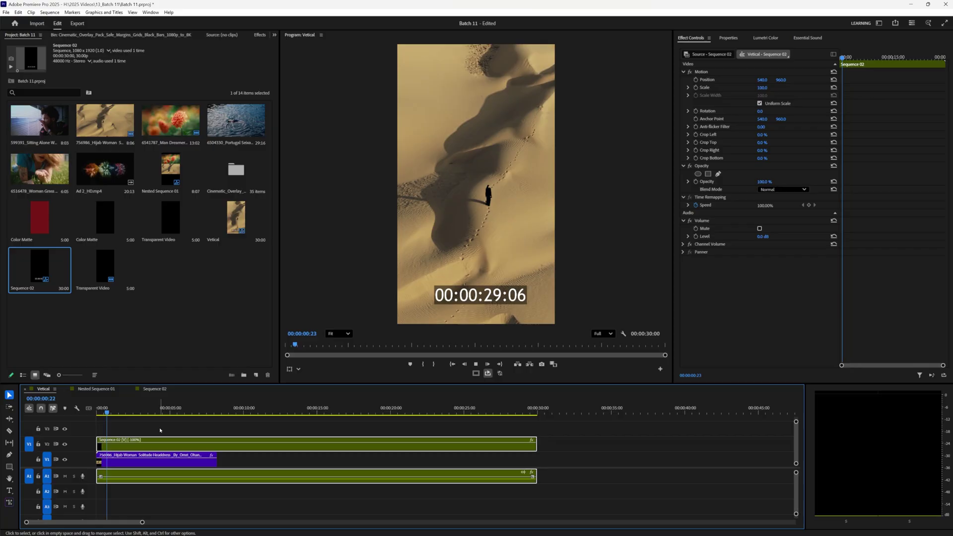
Step: Set the nested timecode clip's blend mode to Screen to remove its dark background
key("space")
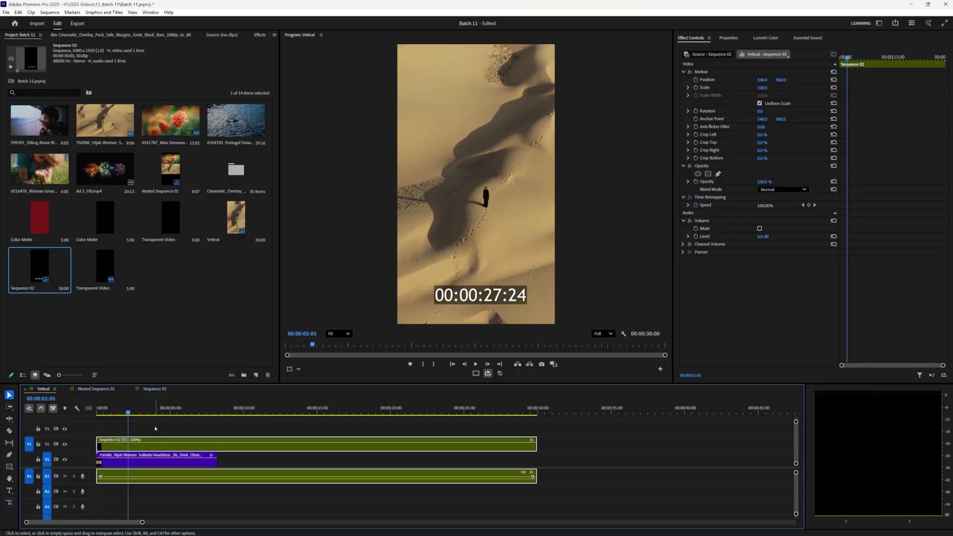
left_click(792, 189)
left_click(785, 272)
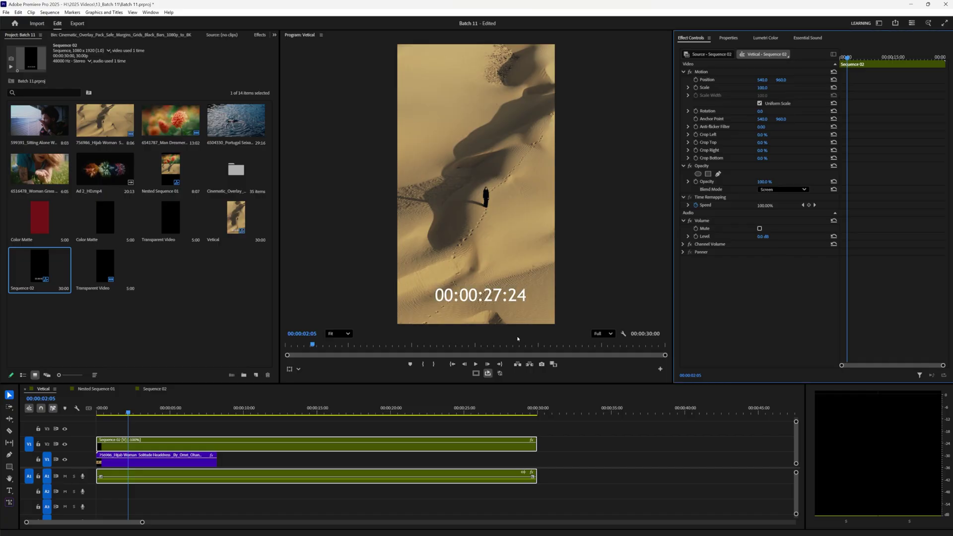
Step: Crop the nested timecode clip to only its seconds digits: left 53.3 %, top 84.7 %, right 33.4 %, bottom 4.5 %
left_click(298, 370)
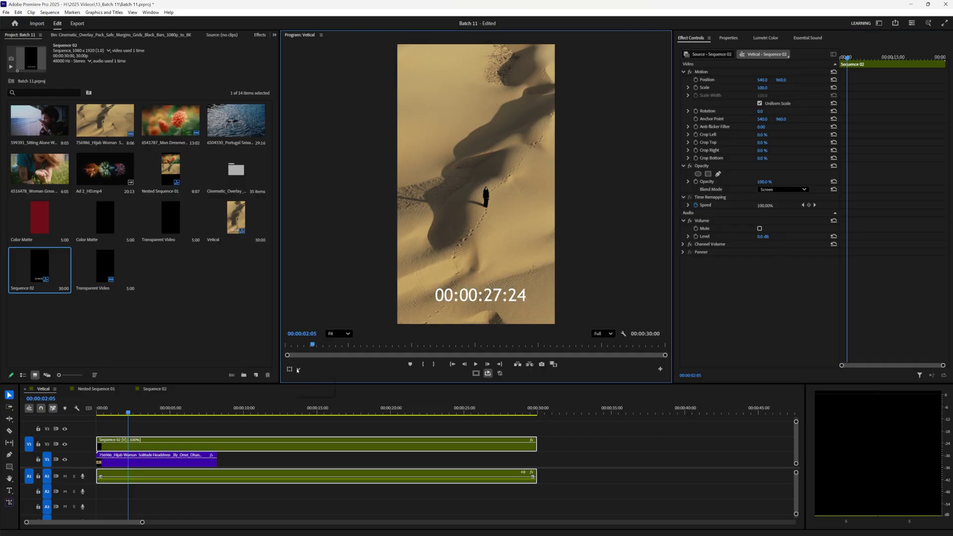
left_click(331, 382)
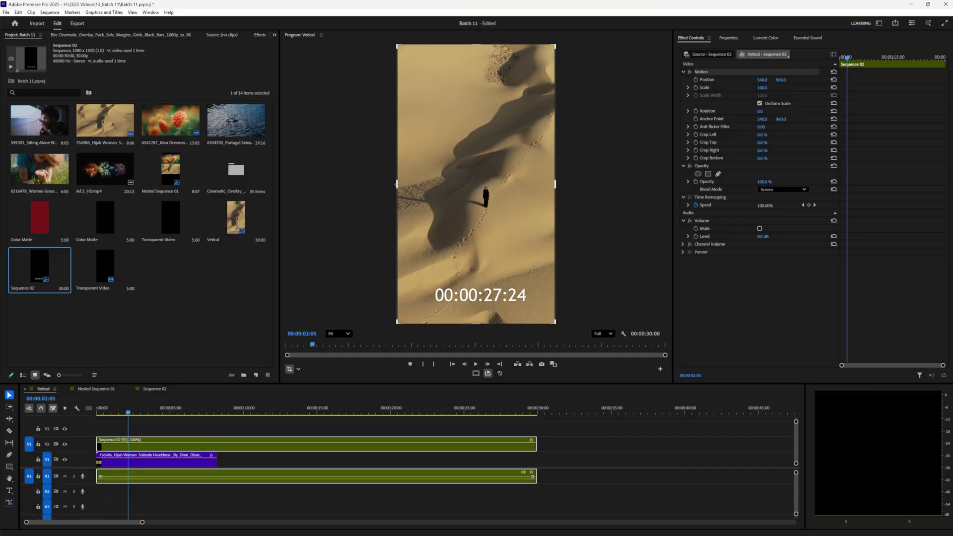
left_click_drag(396, 184, 481, 194)
left_click_drag(555, 184, 502, 184)
left_click_drag(495, 48, 498, 283)
left_click_drag(493, 322, 492, 311)
Step: Centre the seconds counter horizontally at position X 420, check it against the safe margins, and preview the countdown
mouse_move(762, 79)
left_mouse_down()
mouse_move(713, 80)
mouse_move(752, 79)
left_mouse_up()
left_click(476, 373)
left_click(112, 412)
key("space")
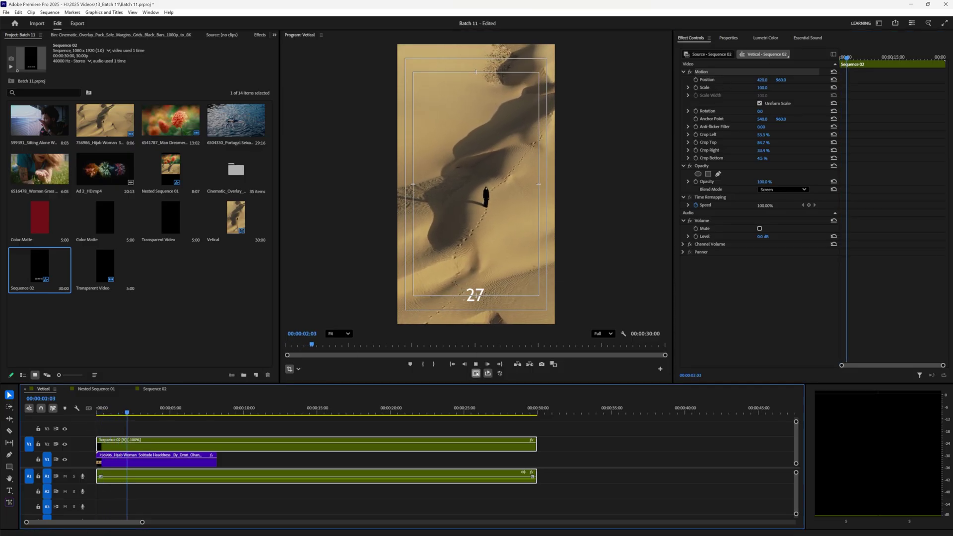
left_click(475, 373)
key("space")
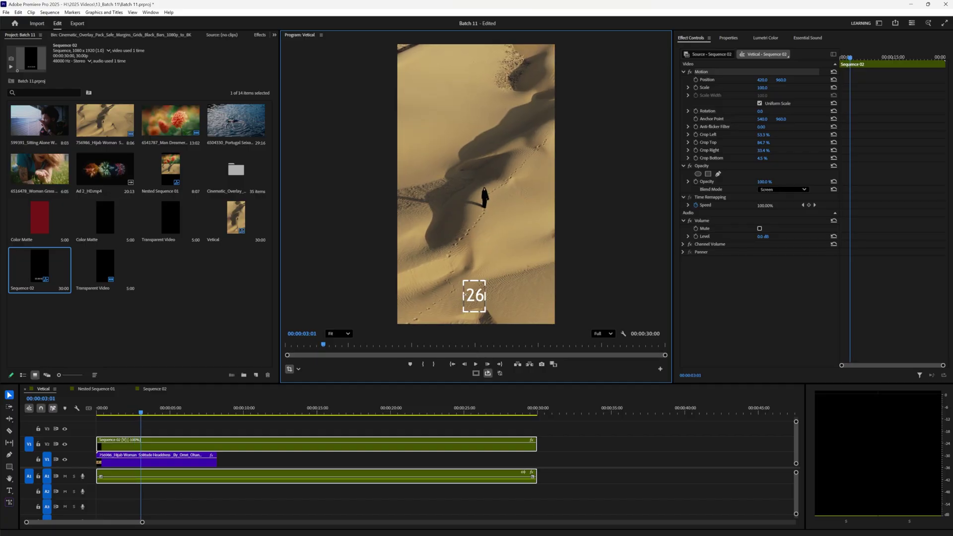
left_click(326, 423)
key("space")
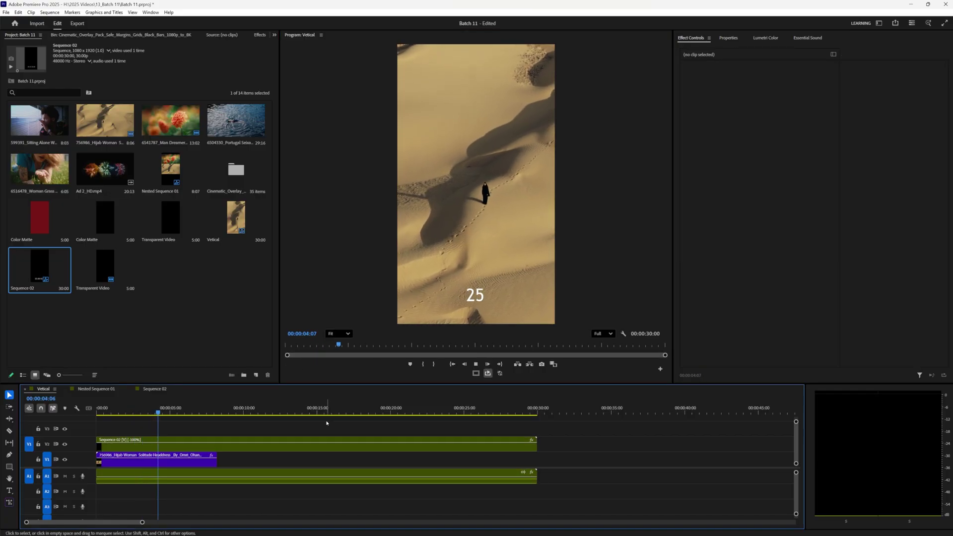
Step: Copy the desert clip on V1 and paste it three times in a row, starting at about 9 seconds
left_click(191, 466)
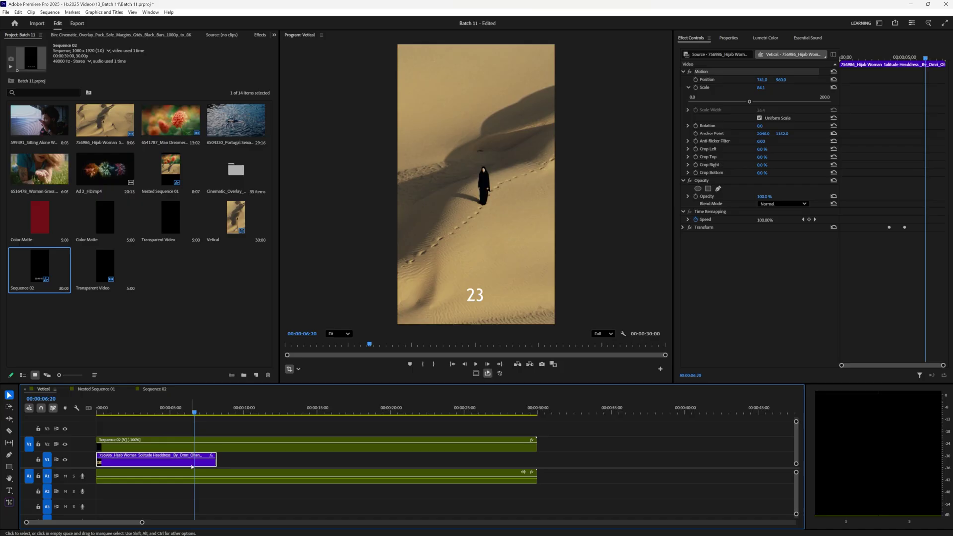
key("ctrl+c")
left_click(232, 410)
key("ctrl+v")
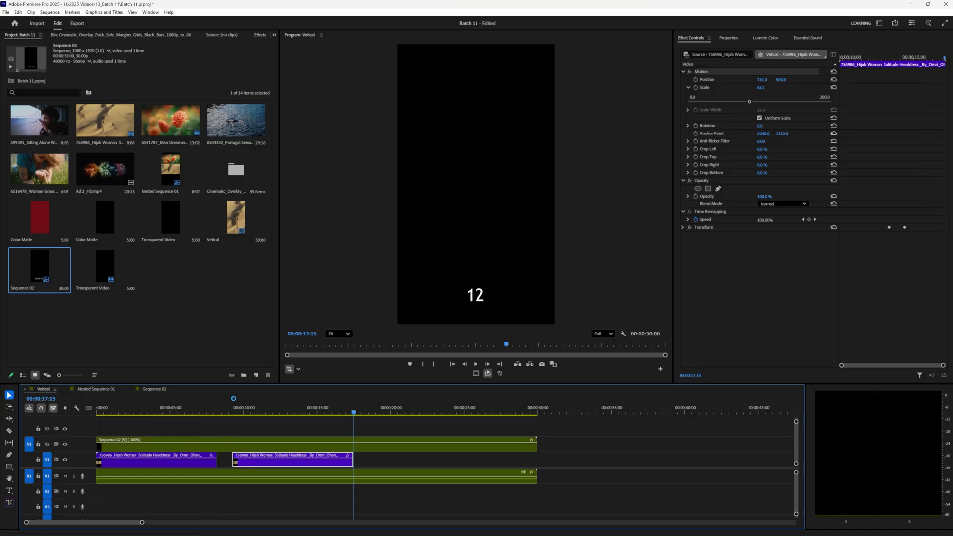
key("ctrl+v")
key("ctrl+v")
Step: Close the gap between the original desert clip and its first copy, and preview the countdown over the footage
left_click(230, 459)
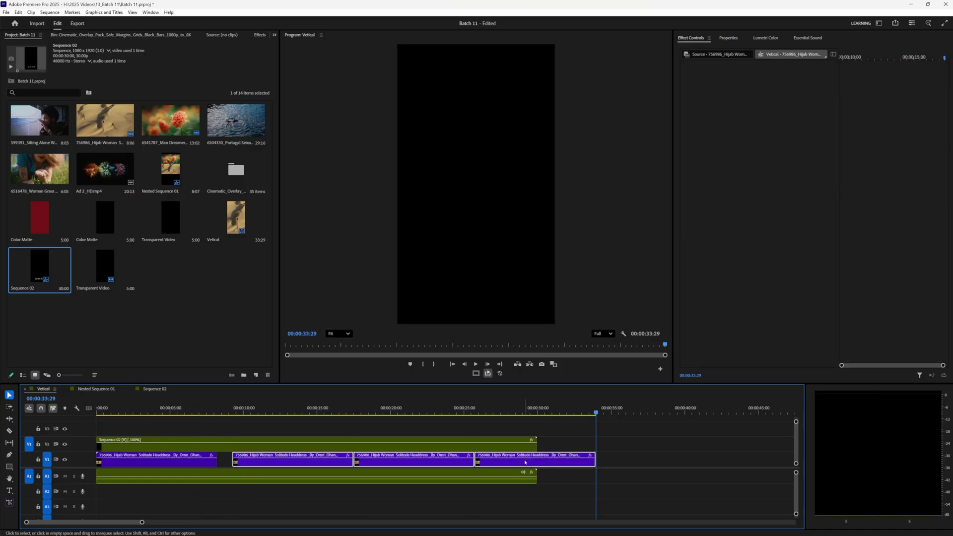
key("Delete")
left_click(279, 414)
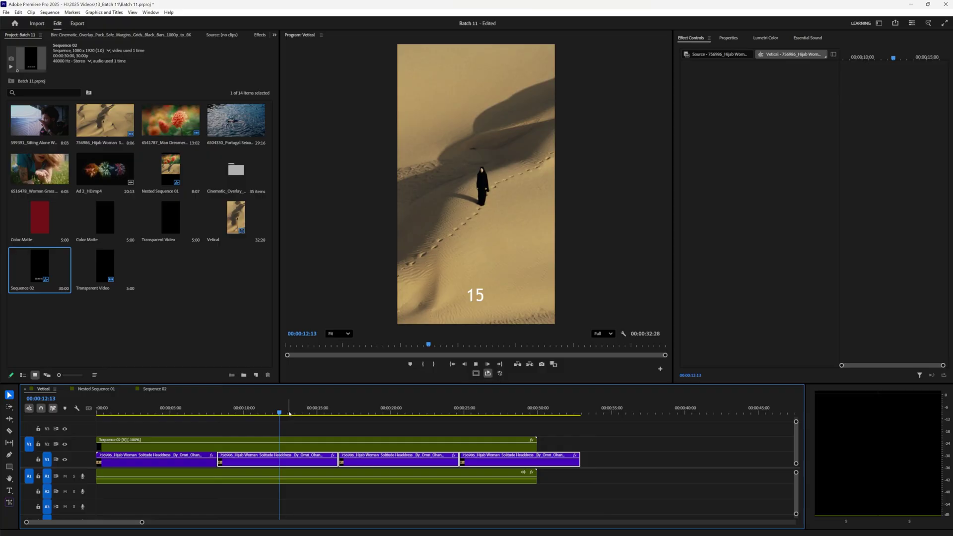
left_click_drag(290, 413, 171, 436)
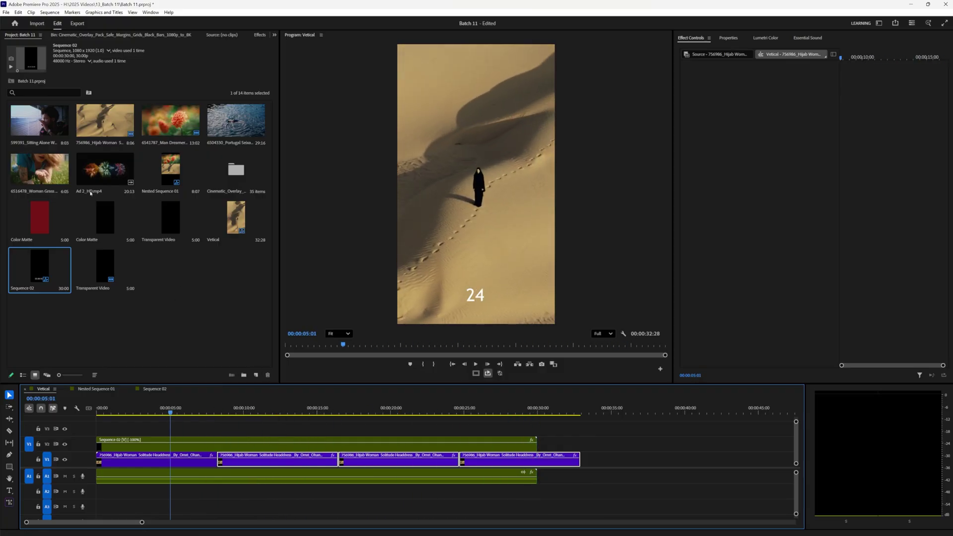
Step: Open the cinematic overlay pack bin and place Instagram Reels.png on V3 above the countdown, starting at about 3 seconds
double_click(222, 169)
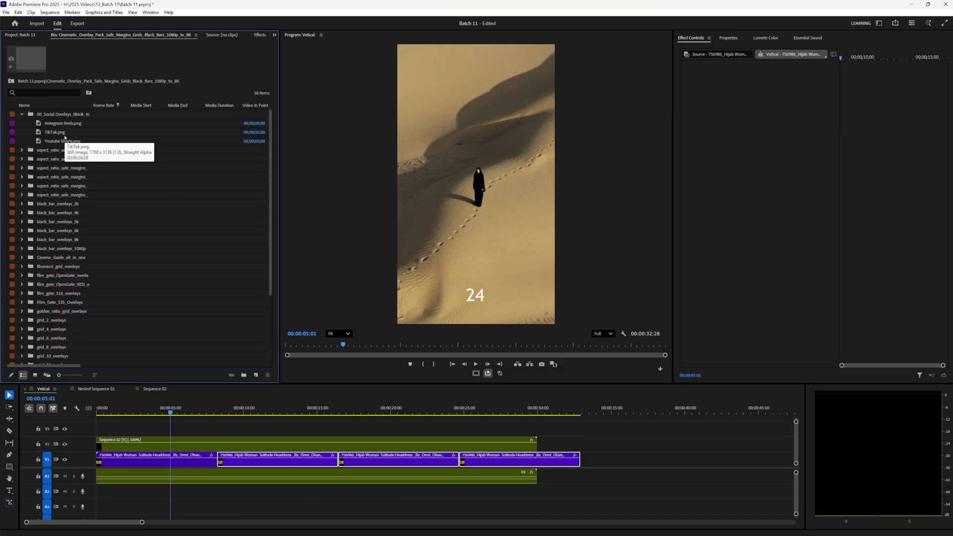
scroll(74, 243, "down", 4)
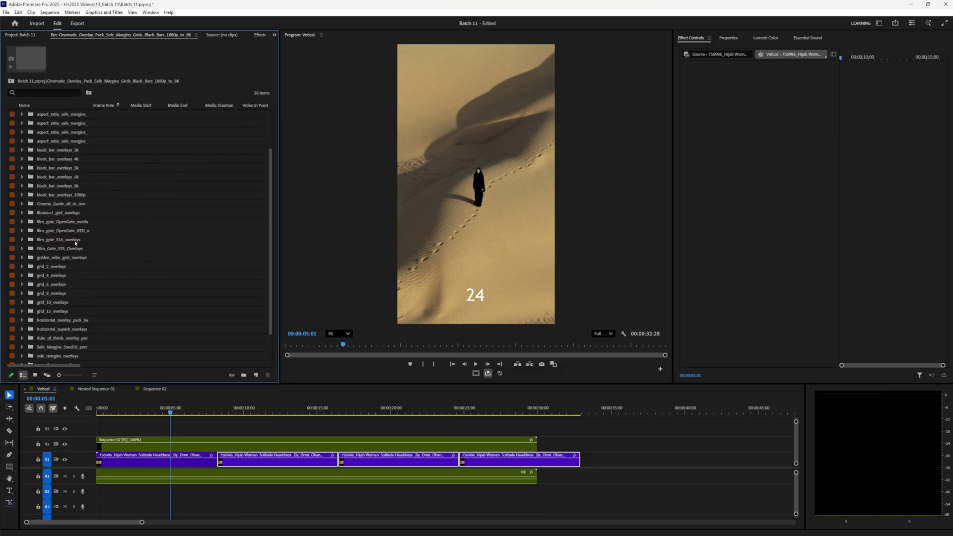
scroll(66, 292, "up", 4)
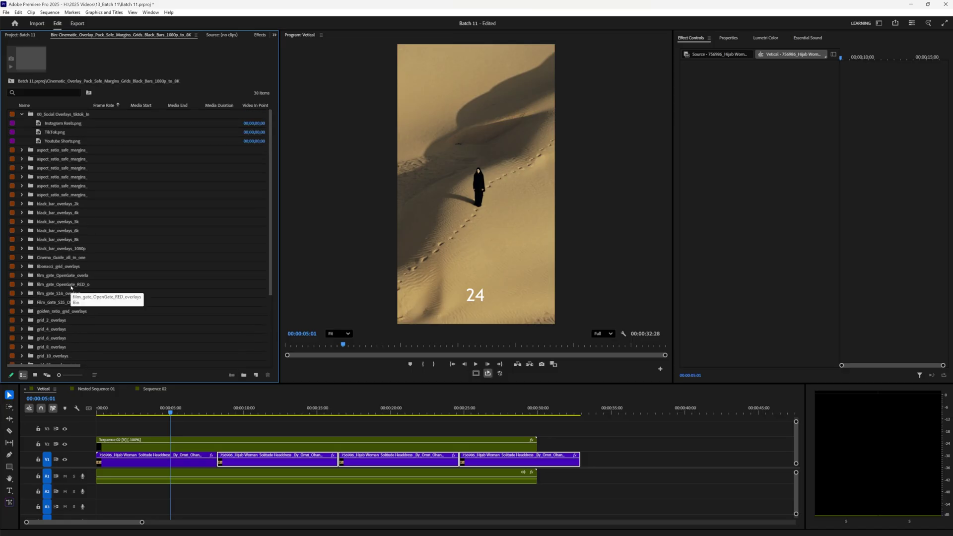
left_click(61, 124)
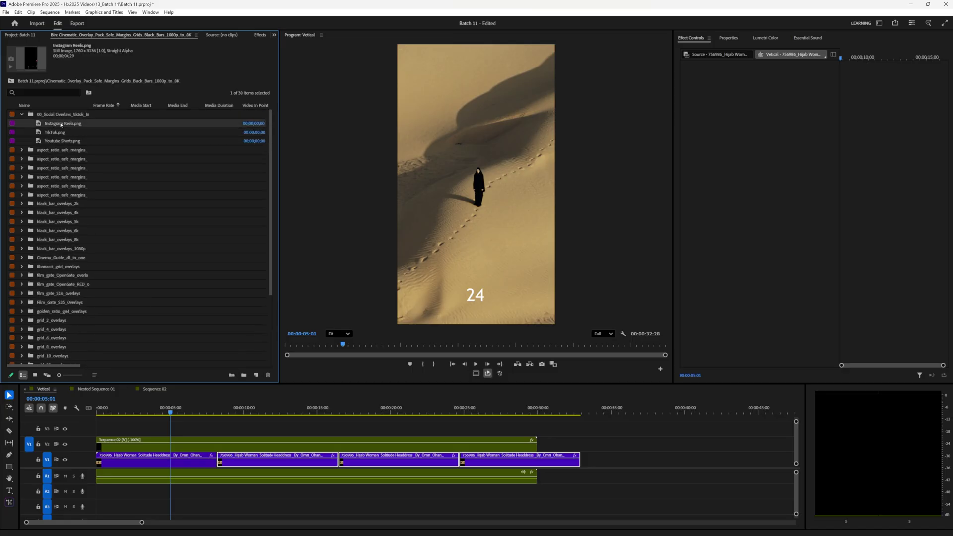
left_click_drag(59, 124, 149, 429)
Step: Extend the Instagram Reels overlay to about 28 seconds, fit it to the frame, and play the sequence
left_click_drag(217, 429, 514, 430)
right_click(278, 431)
left_click(302, 354)
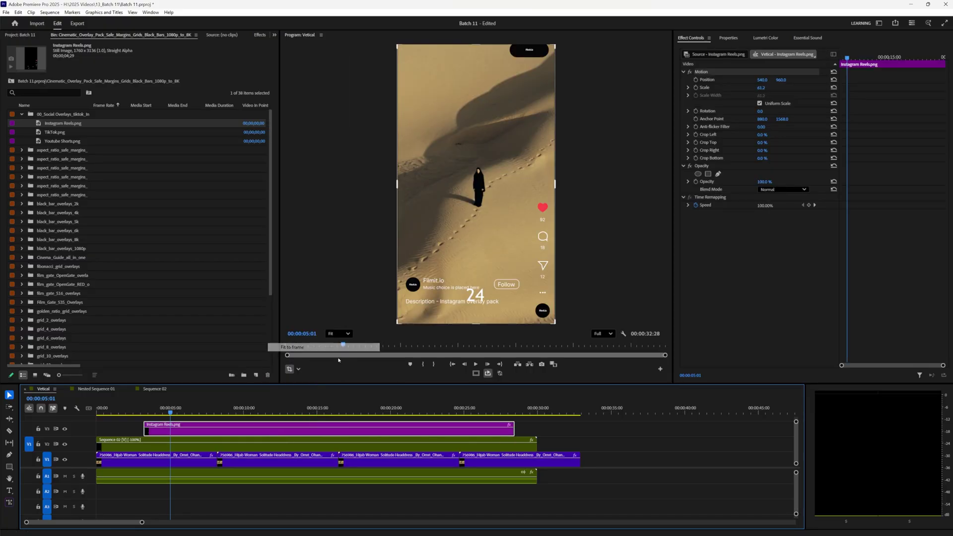
key("space")
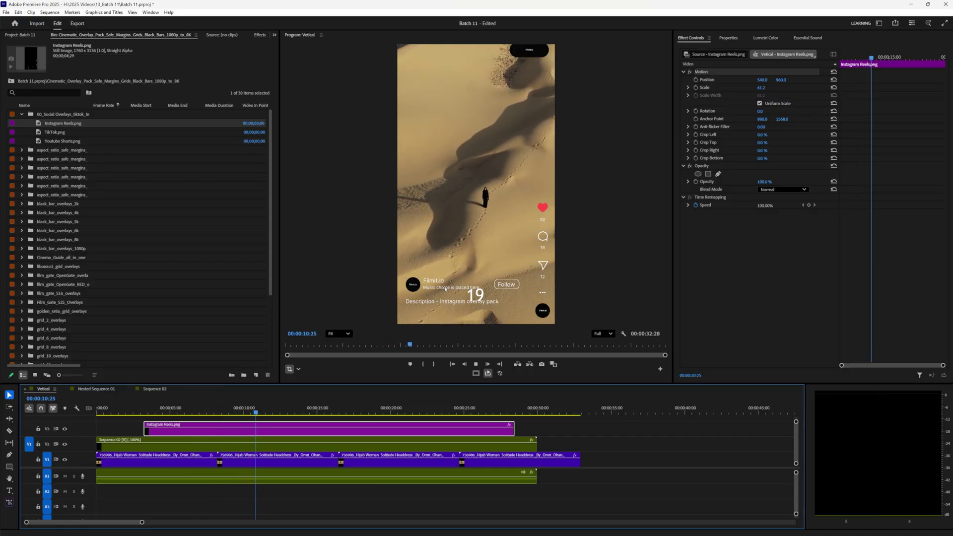
Step: Raise the nested countdown clip above the Instagram description by setting its position Y to 690, and preview it
left_click(323, 423)
left_click(267, 441)
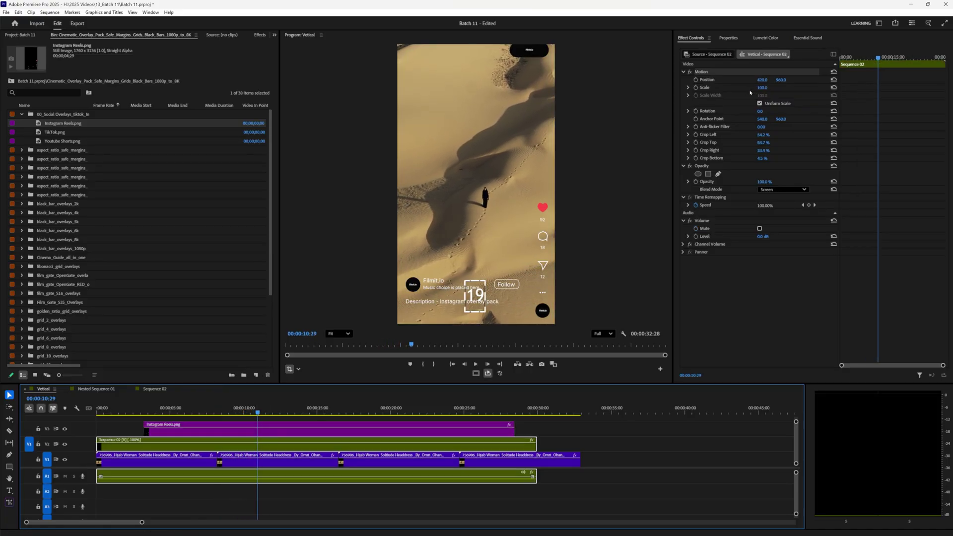
left_click_drag(782, 79, 645, 80)
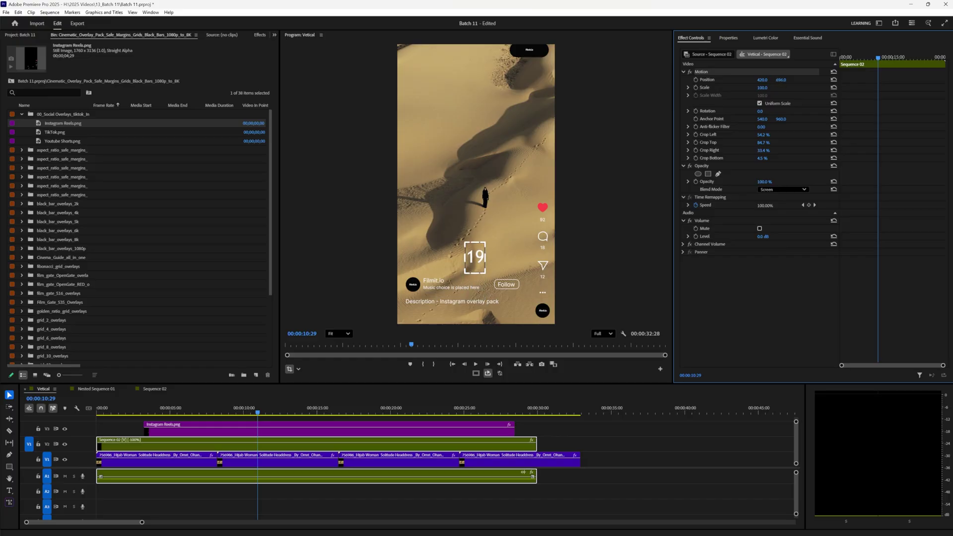
left_click(644, 490)
key("space")
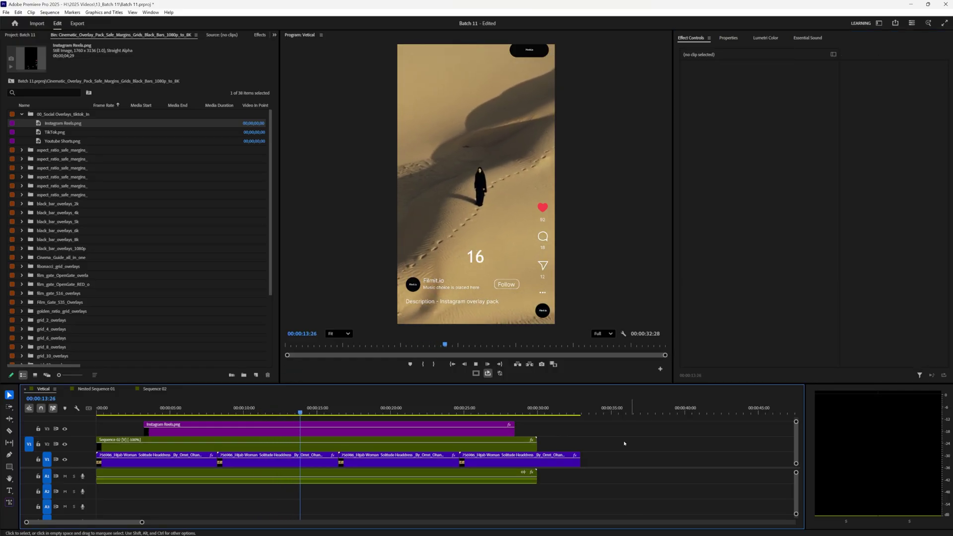
Step: Overwrite part of the Instagram Reels overlay on V3 with TikTok.png from about 12 seconds, fitted to the frame, and preview it
left_click_drag(64, 133, 506, 318)
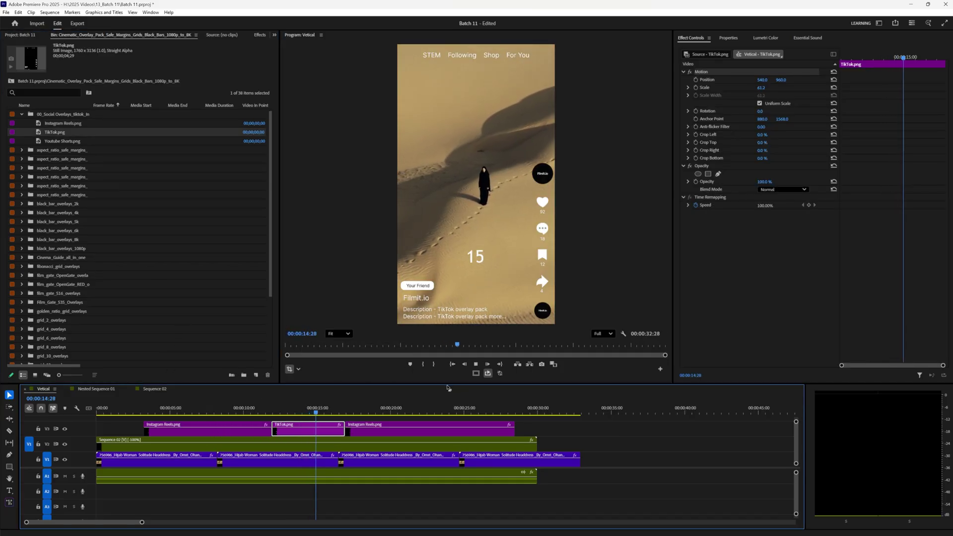
key("space")
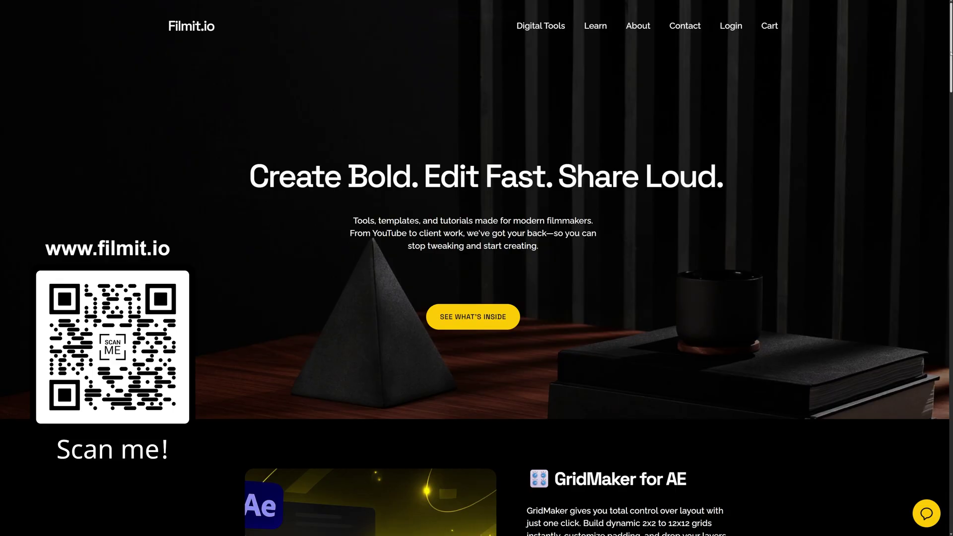
left_click_drag(951, 136, 951, 268)
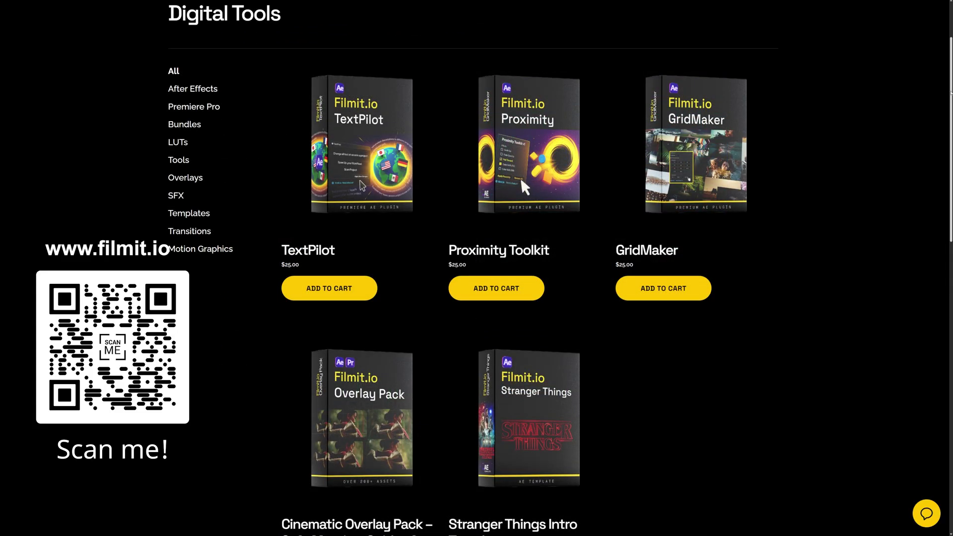